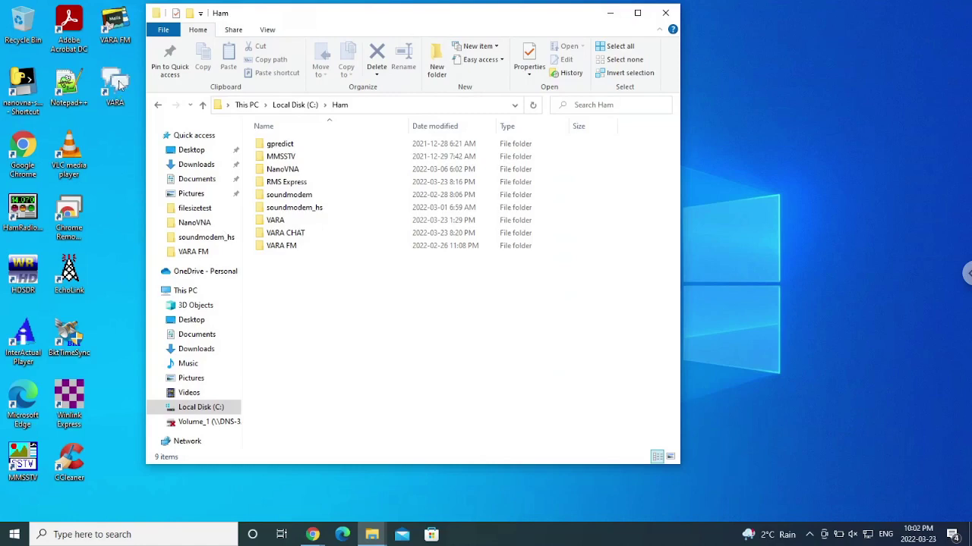
- Launch VARA Chat from the desktop and bring its VARA FM modem window into view
double_click(118, 85)
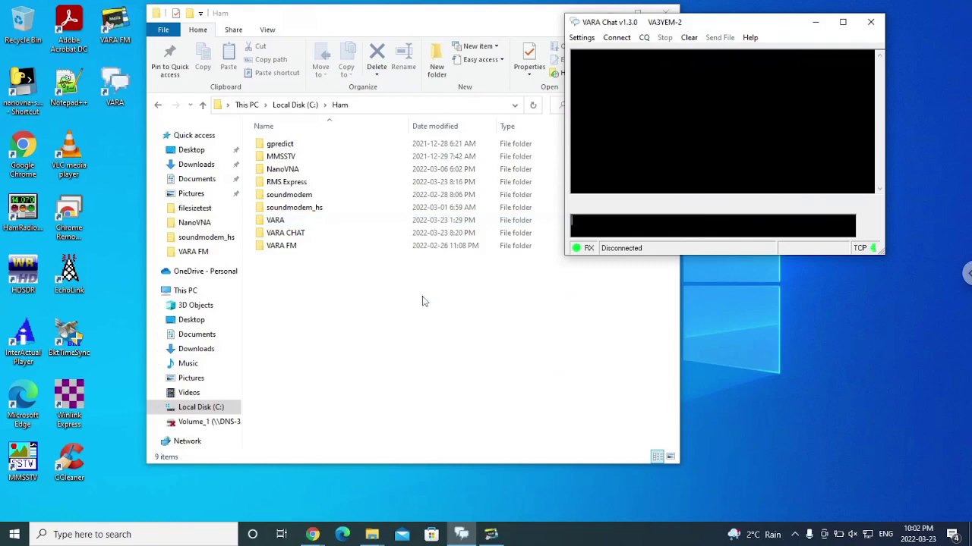
click(492, 536)
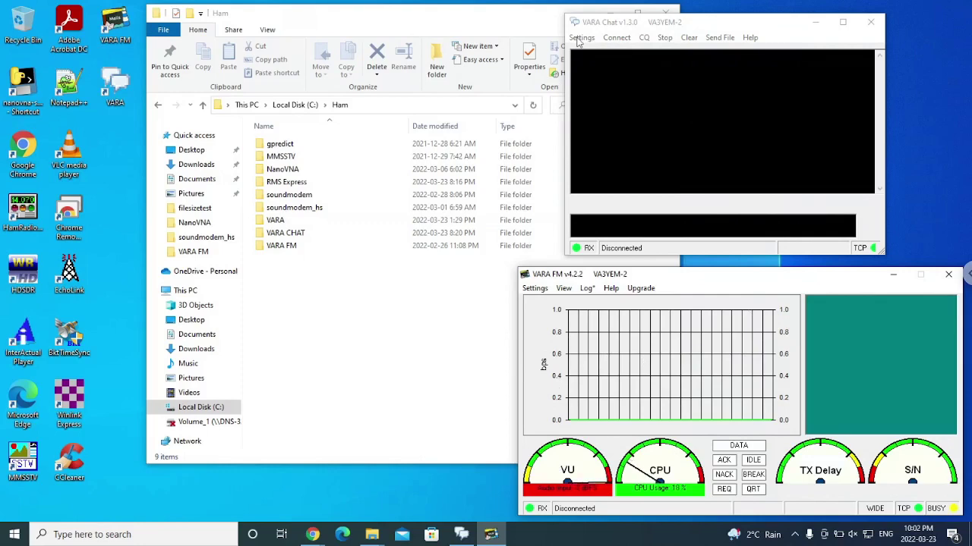
- Open VARA Chat's Chat Setup, minimise the Ham folder window and move the Setup dialog to the upper part of the desktop
click(579, 38)
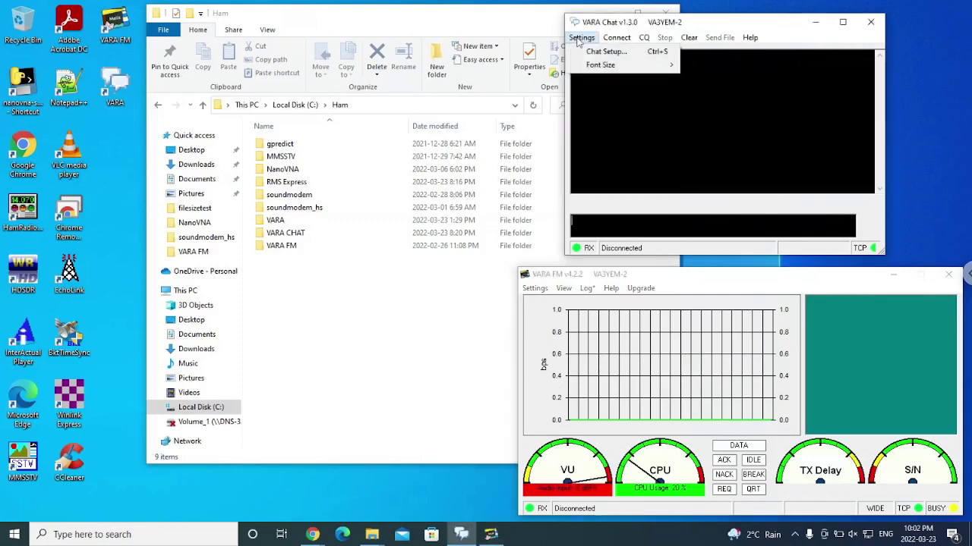
click(630, 52)
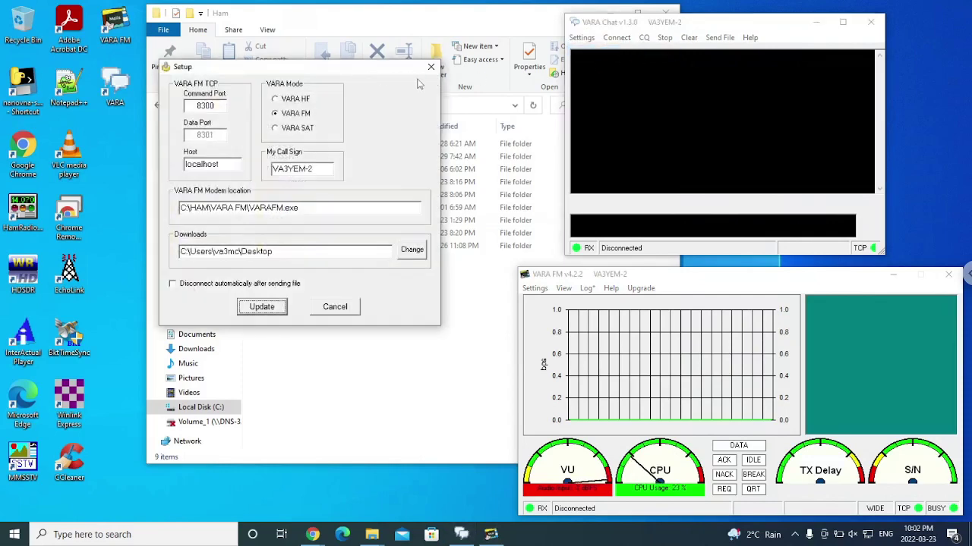
click(458, 17)
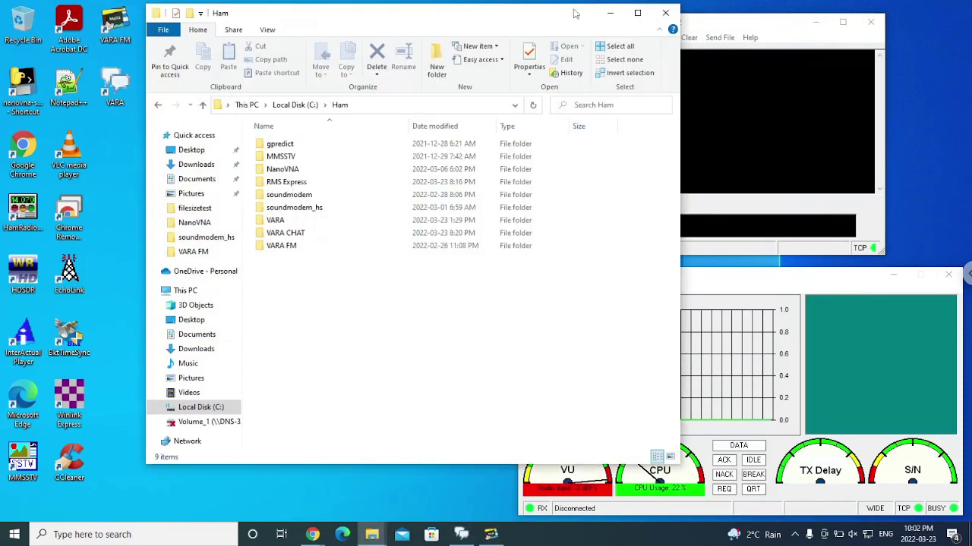
click(614, 15)
drag(385, 80, 364, 25)
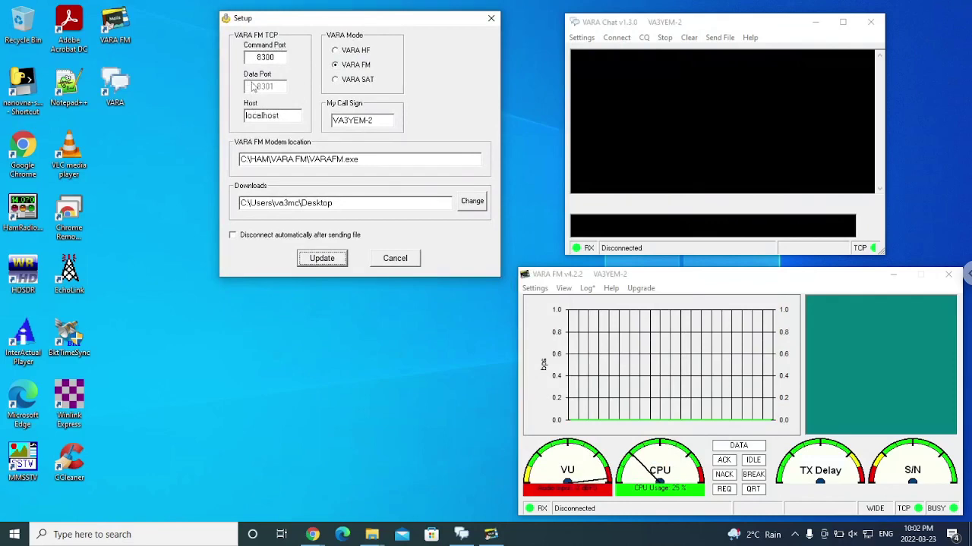
- Review the host, VARA FM modem location and downloads folder in the chat setup, and update the settings
drag(280, 115, 236, 111)
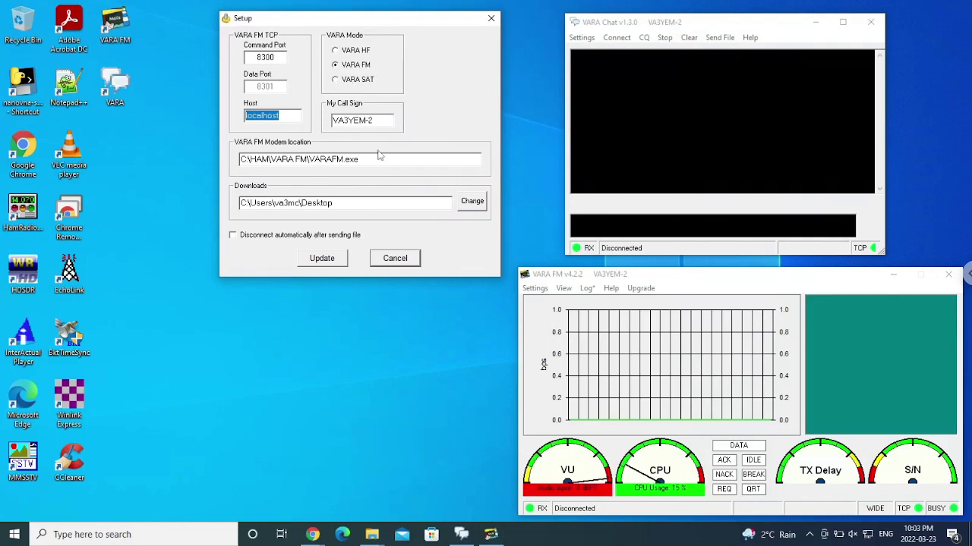
drag(366, 159, 220, 158)
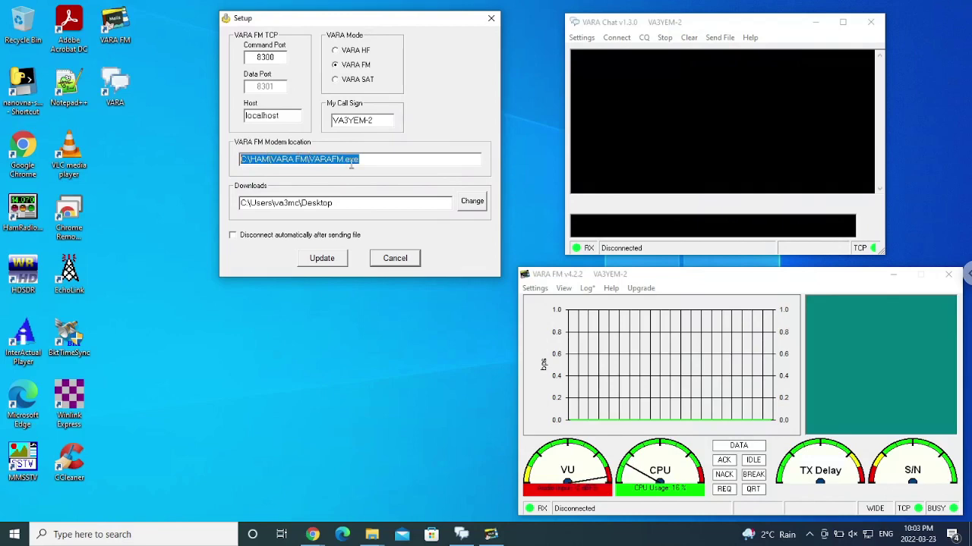
click(351, 203)
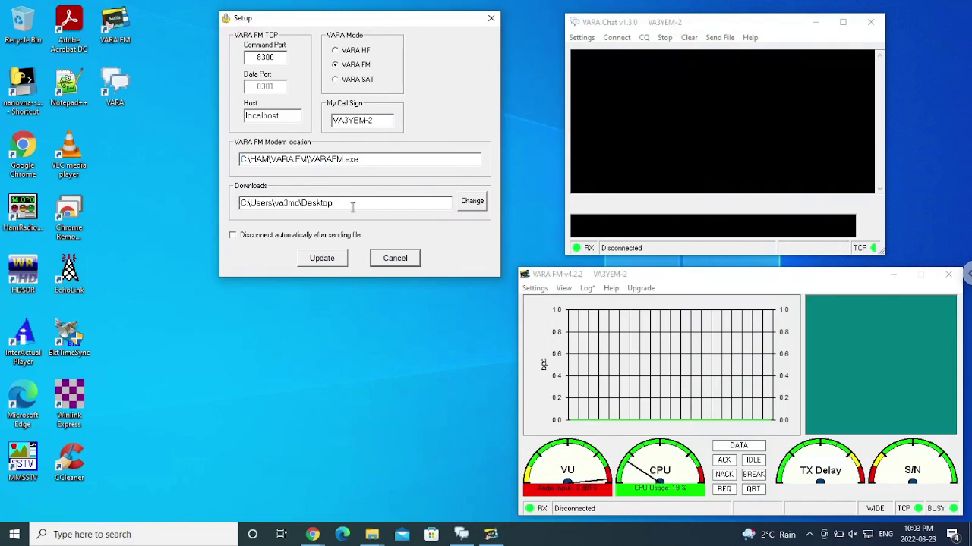
drag(352, 205, 221, 208)
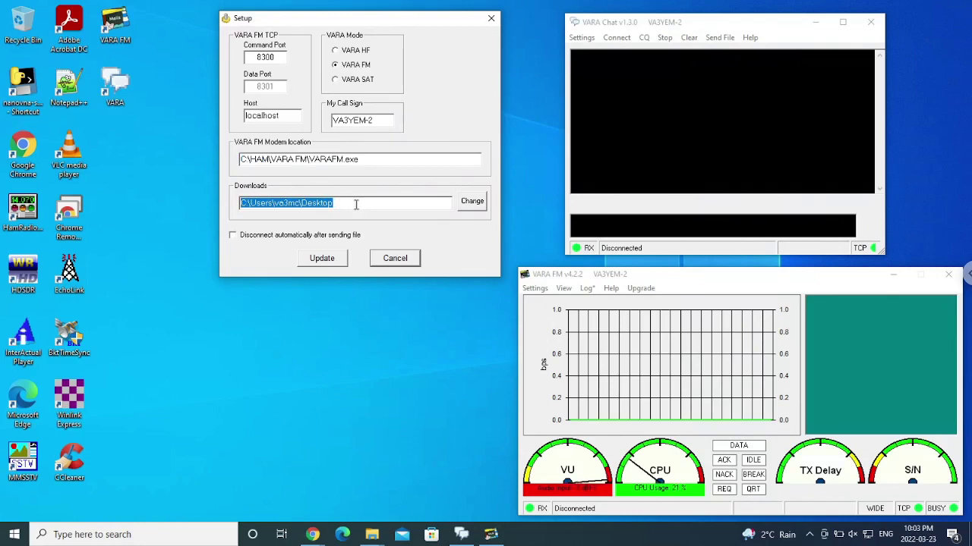
click(327, 260)
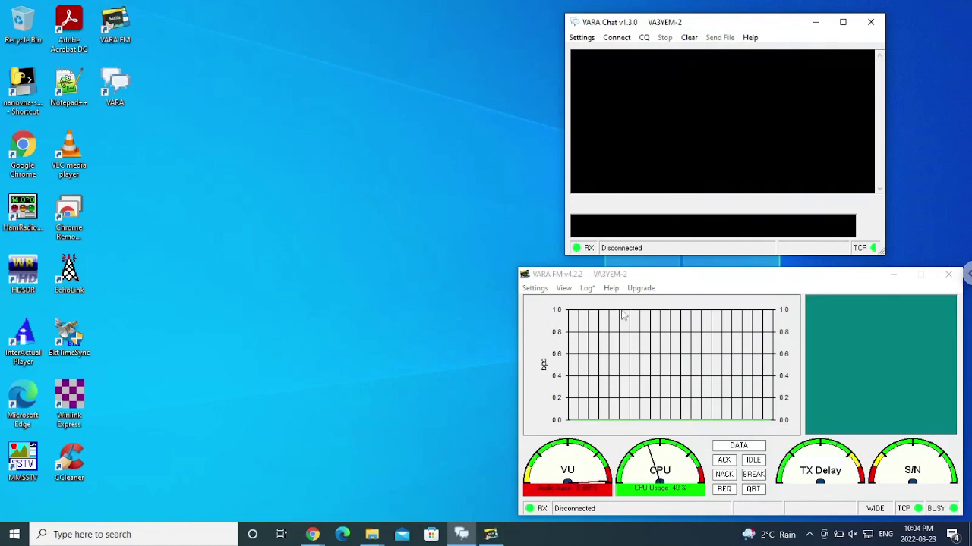
click(534, 290)
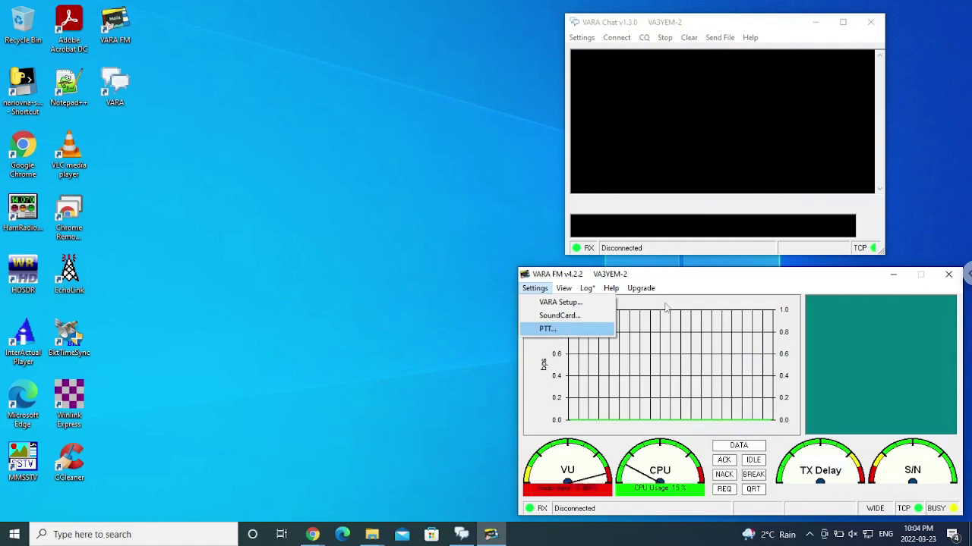
click(692, 280)
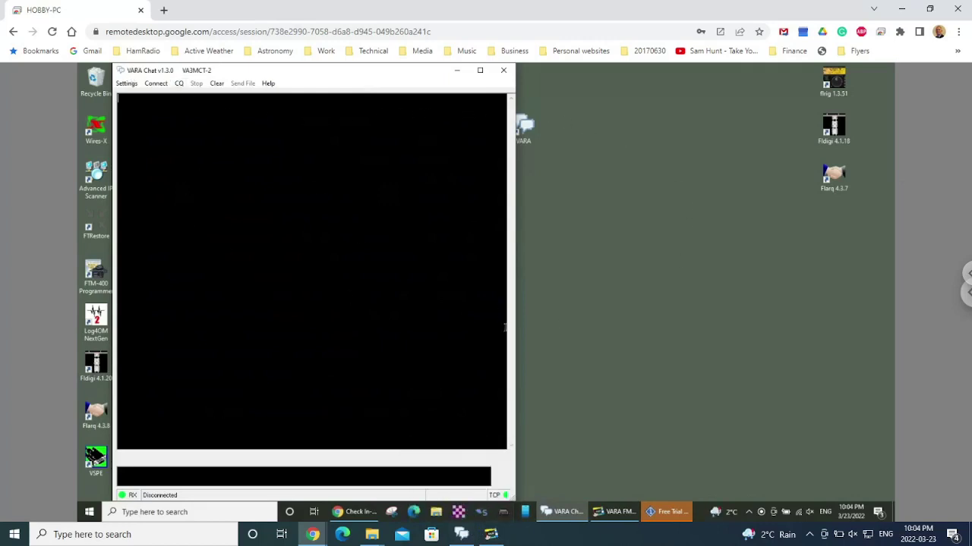
- On the remote HOBBY-PC, bring up VARA FM and minimise it, and dismiss the Free Trial Version Restriction notice
click(621, 512)
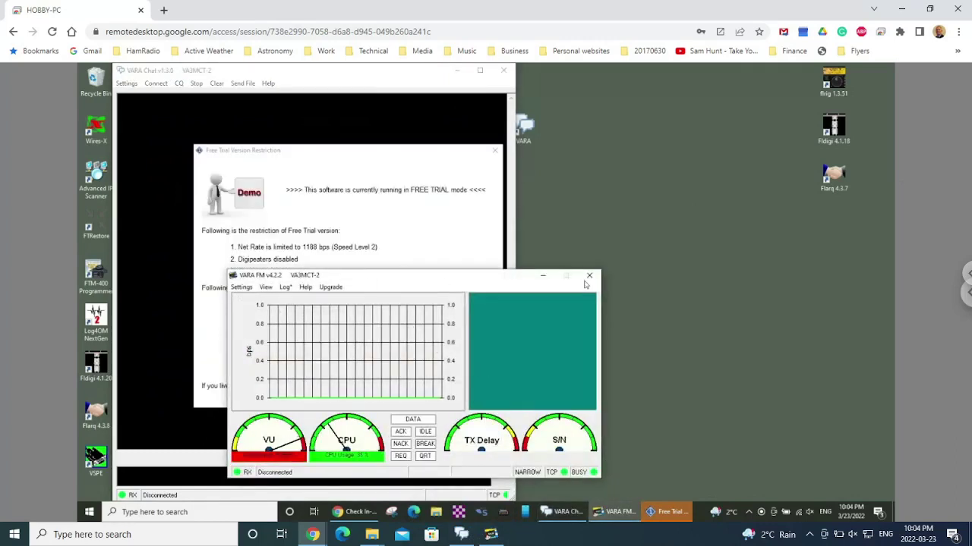
click(542, 276)
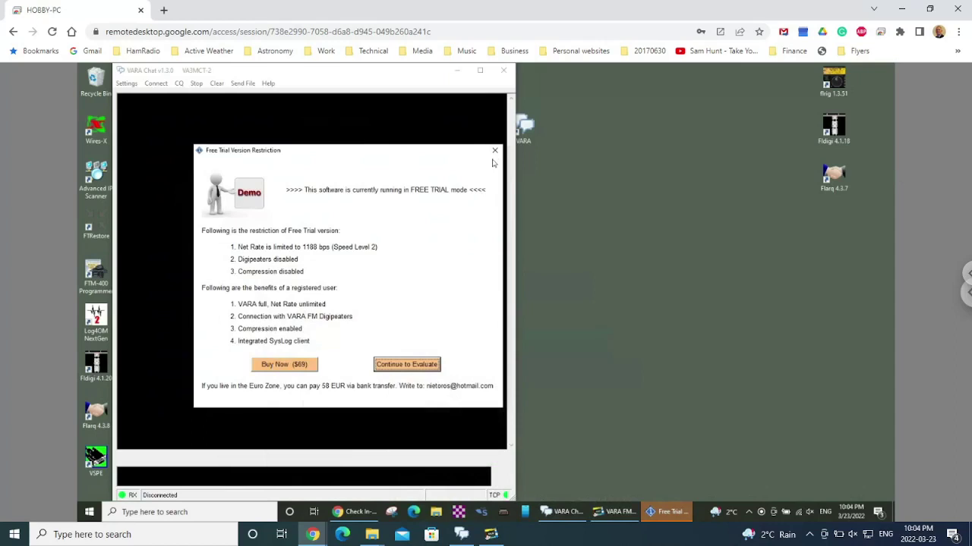
click(494, 151)
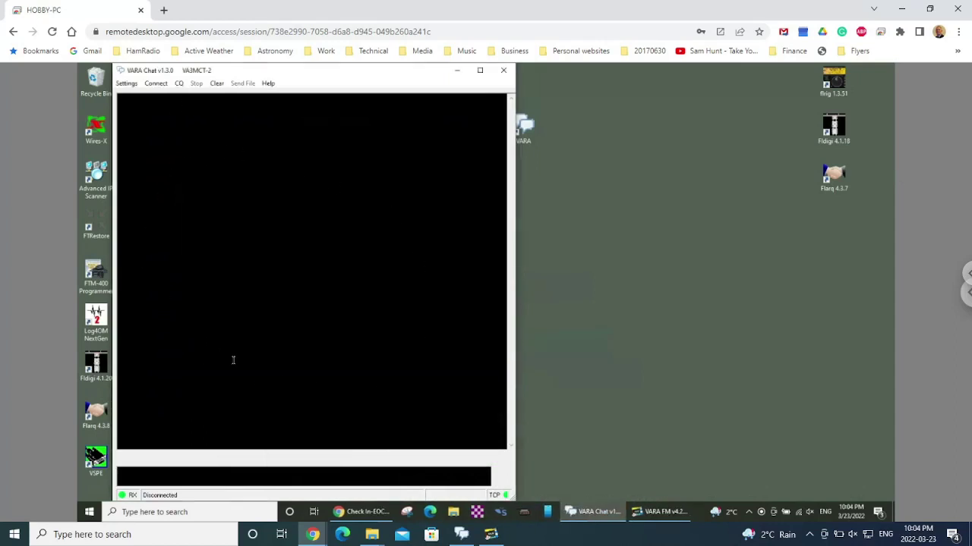
- Bring the local VARA Chat window in front of the remote session and place it beside the remote chat window
click(462, 534)
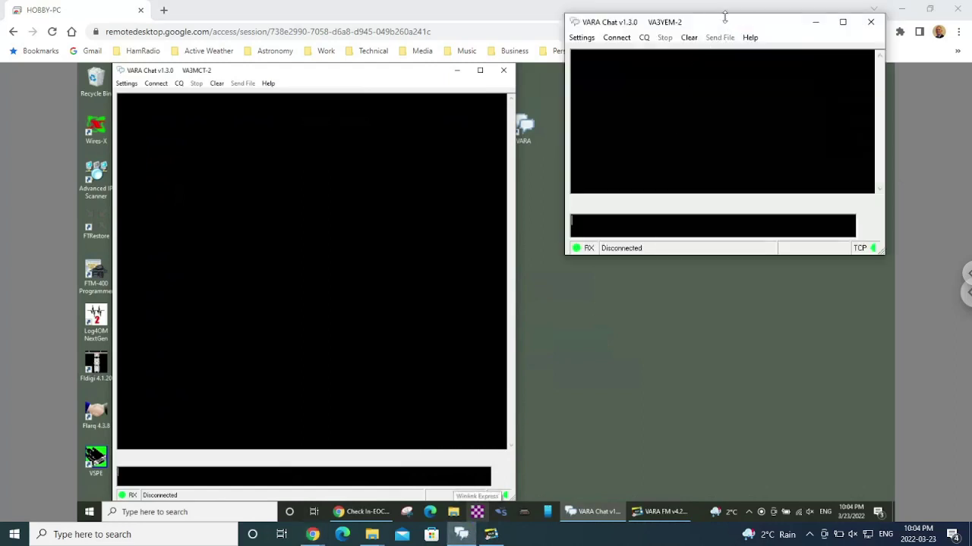
drag(722, 13, 720, 65)
drag(701, 100, 694, 169)
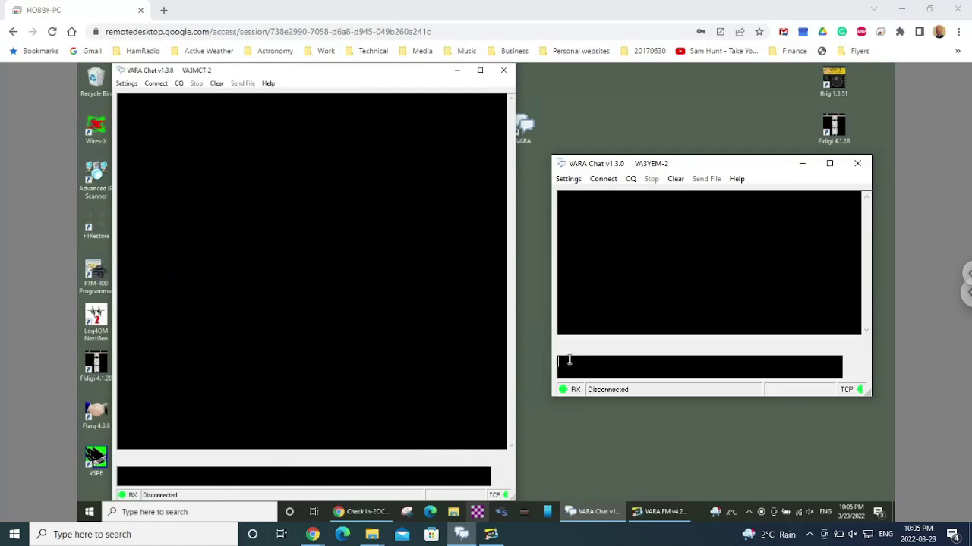
- Connect from the local VARA Chat to the remote station's prefilled call sign, leaving both Via fields empty
click(608, 180)
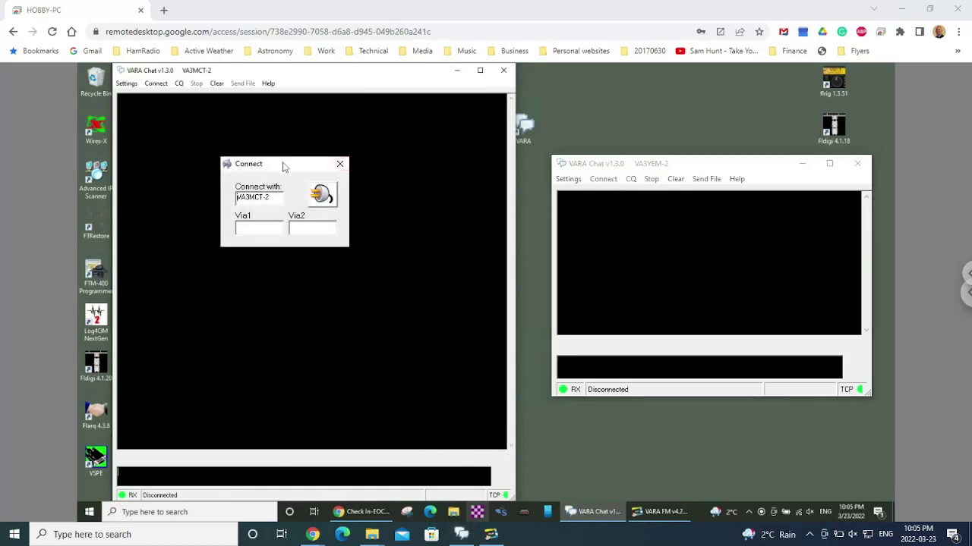
drag(283, 166, 613, 238)
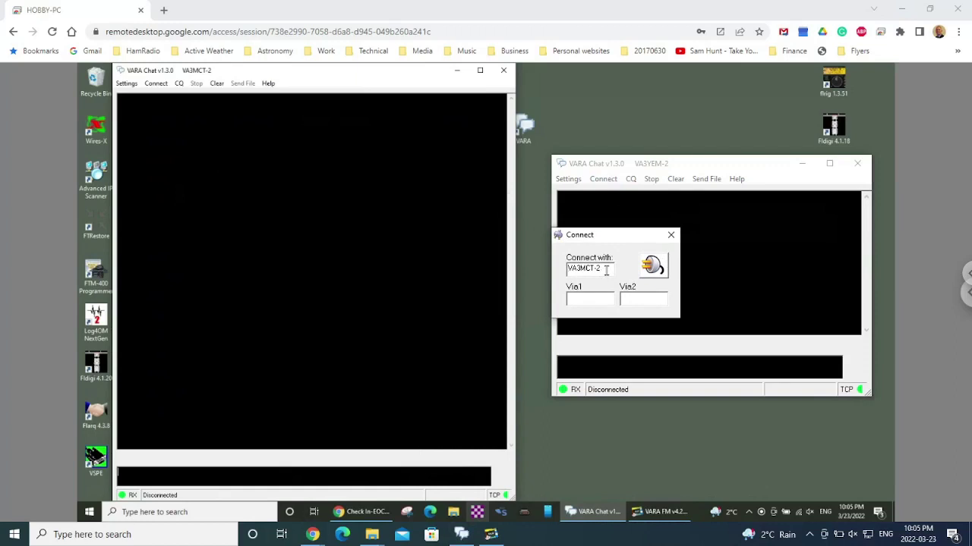
click(654, 266)
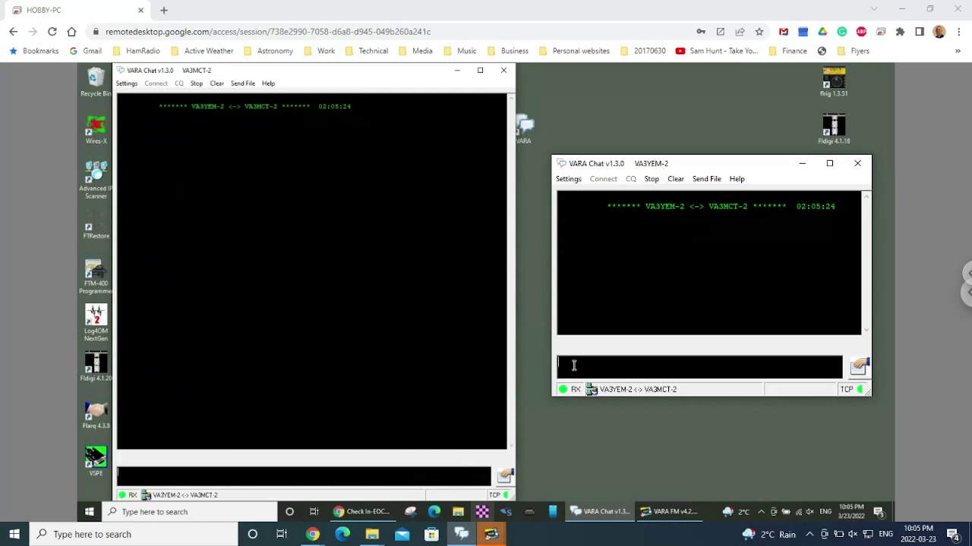
- Send a chat message introducing the operator by first name as running the station at York Emergency Management office
text(HI This is Mike running the statio)
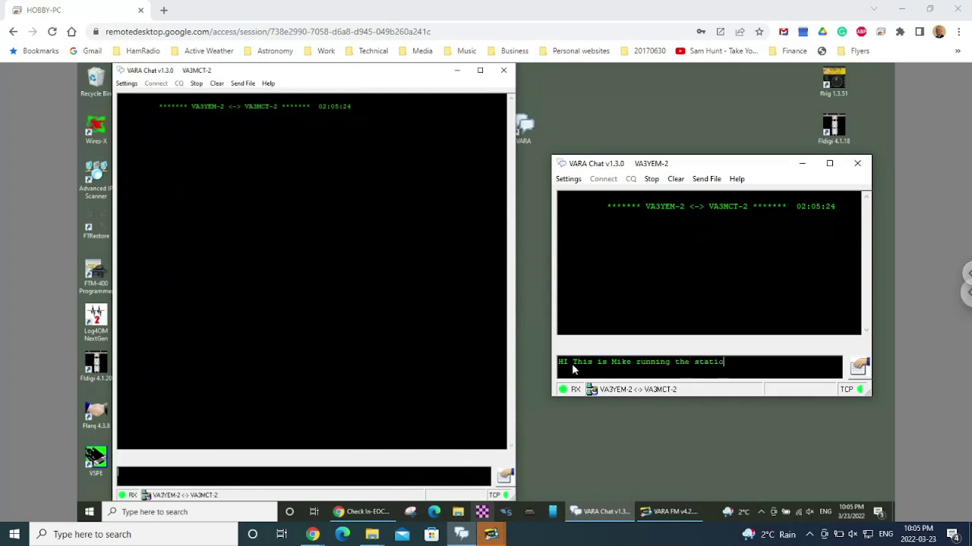
text(n at York Emergency Ma)
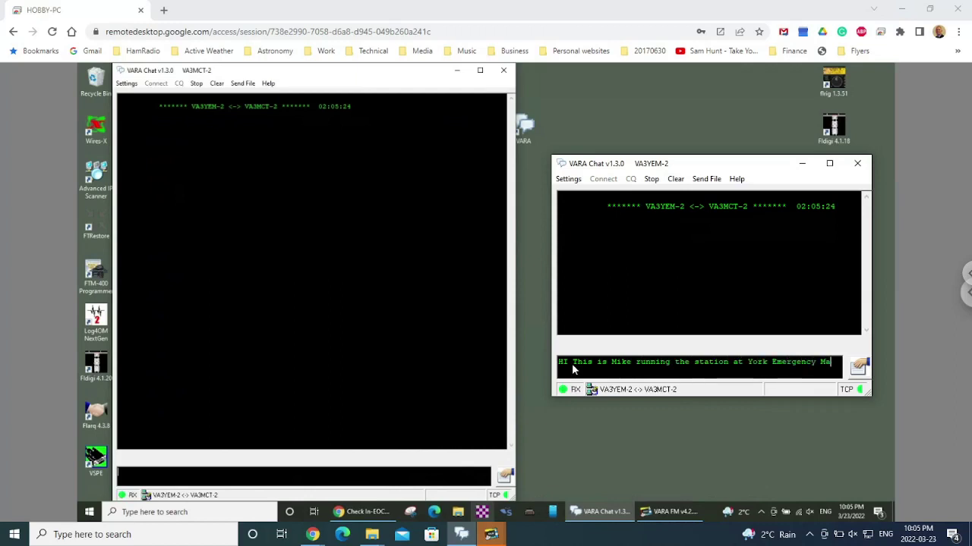
text(nagement office)
key(Return)
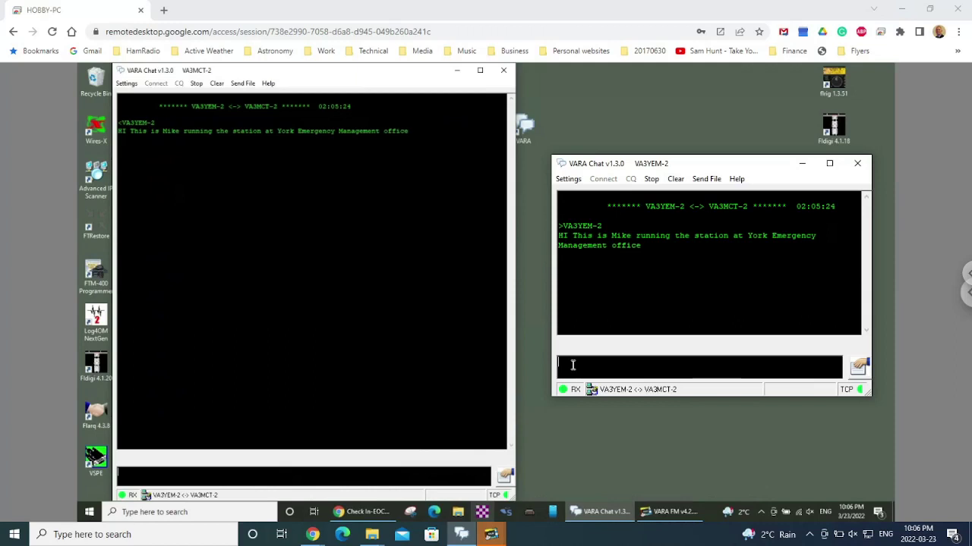
- Reply from the remote station's chat with "and returning the same to you"
click(132, 473)
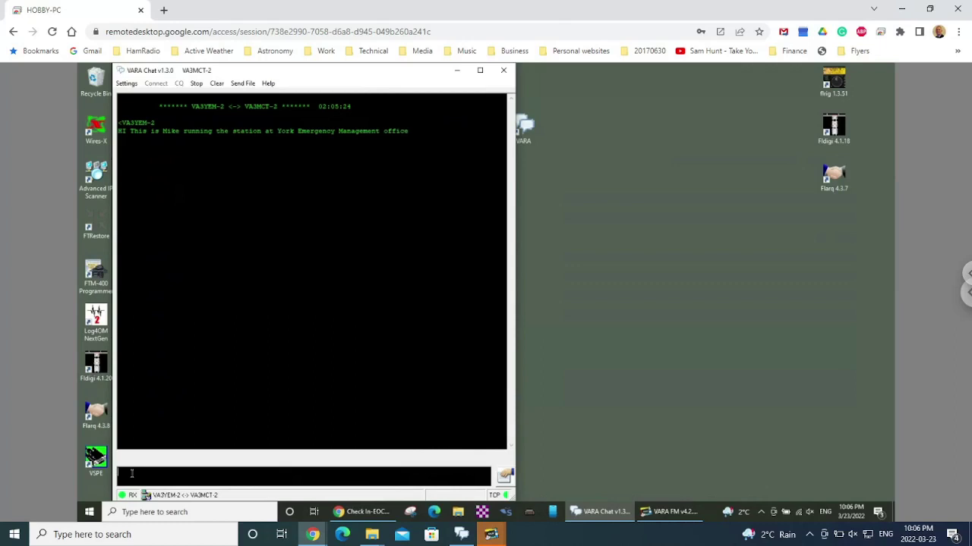
text(and returning the same to you)
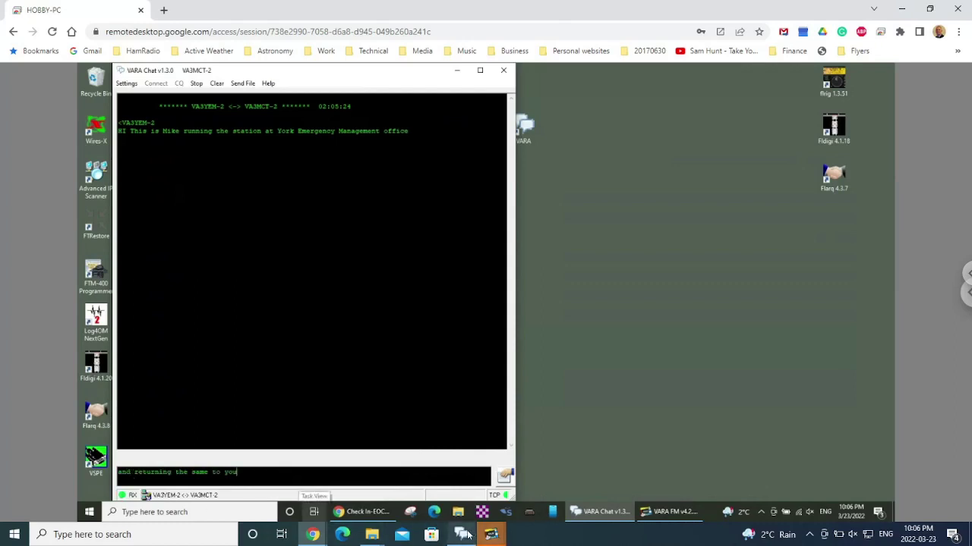
key(Return)
- Return to the local VARA Chat window to read the reply, and stop the connection with the remote station
mouse_move(461, 535)
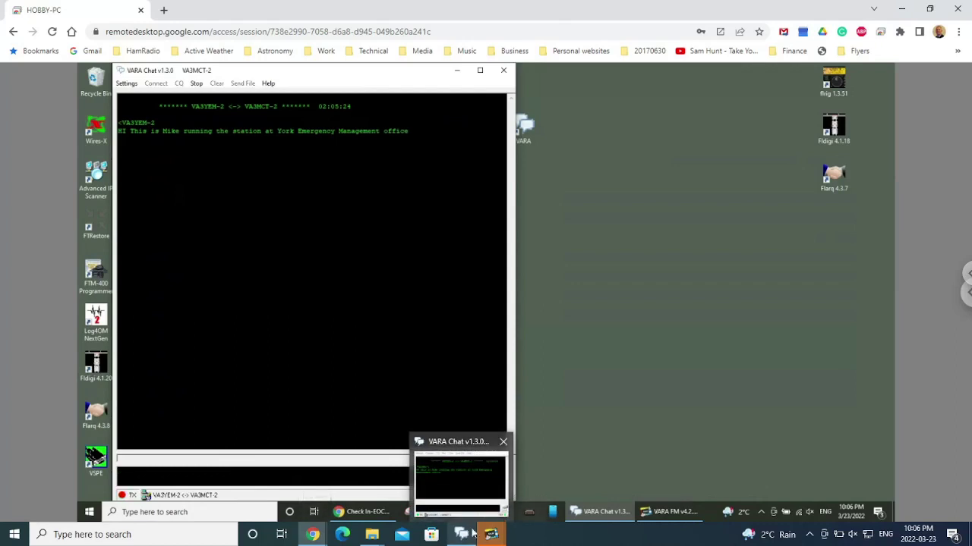
click(460, 486)
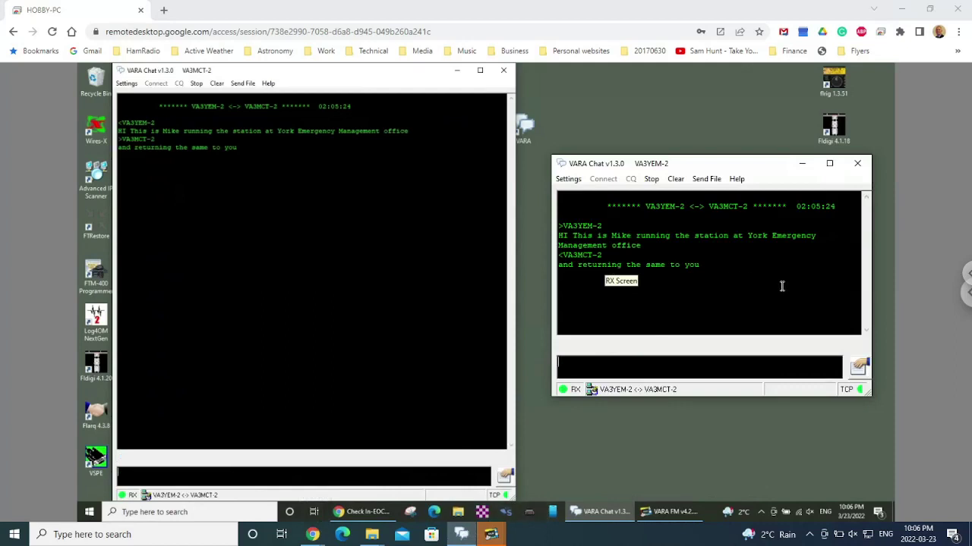
click(651, 179)
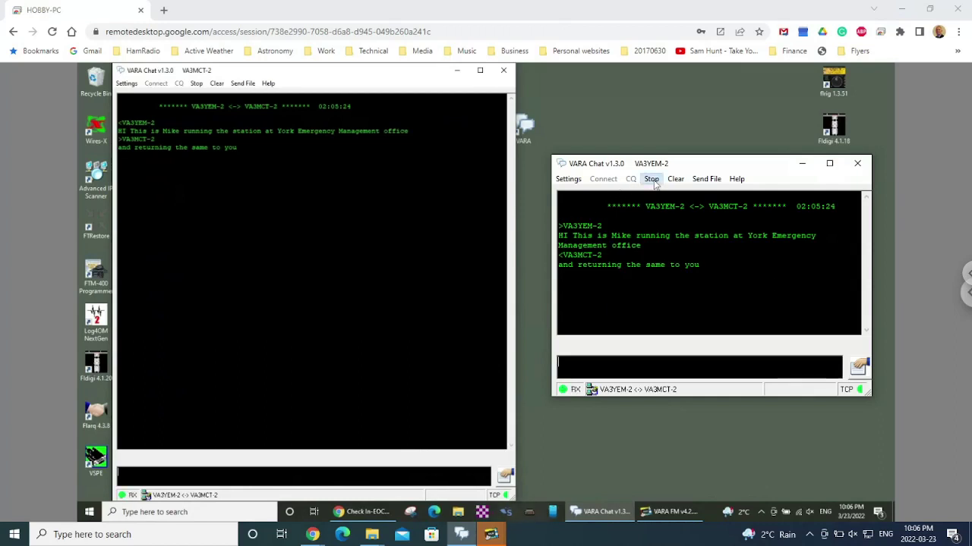